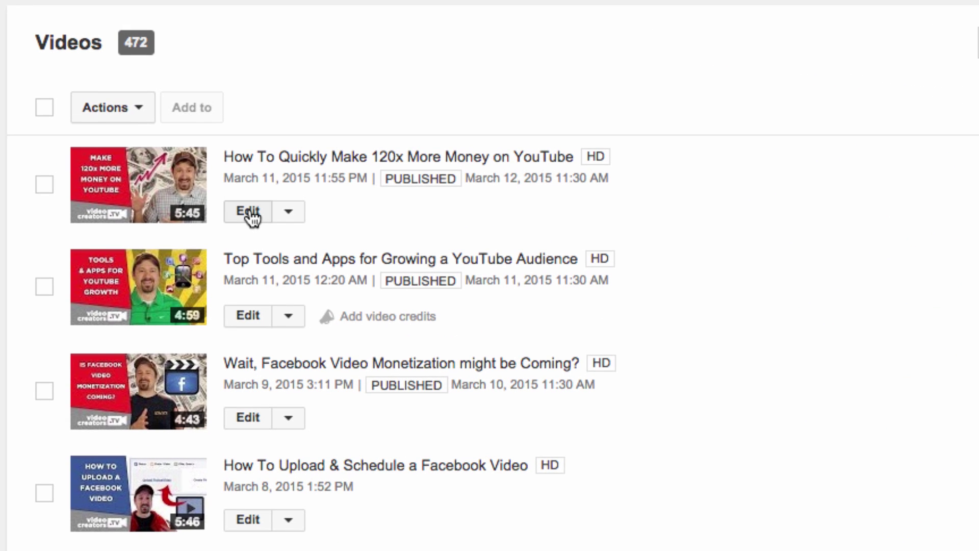
# Open the Cards editor for the 120x More Money video and pause the preview player
pyautogui.click(251, 214)
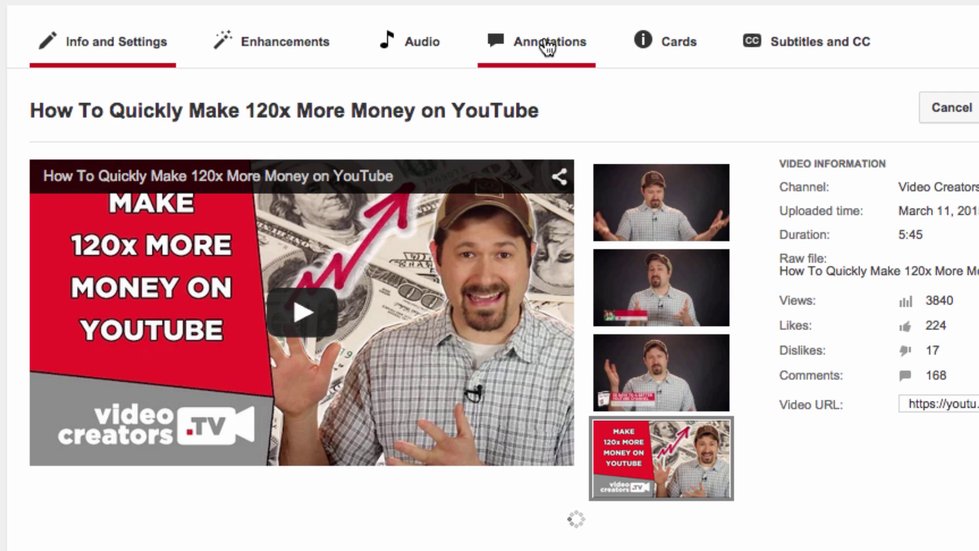
pyautogui.click(680, 55)
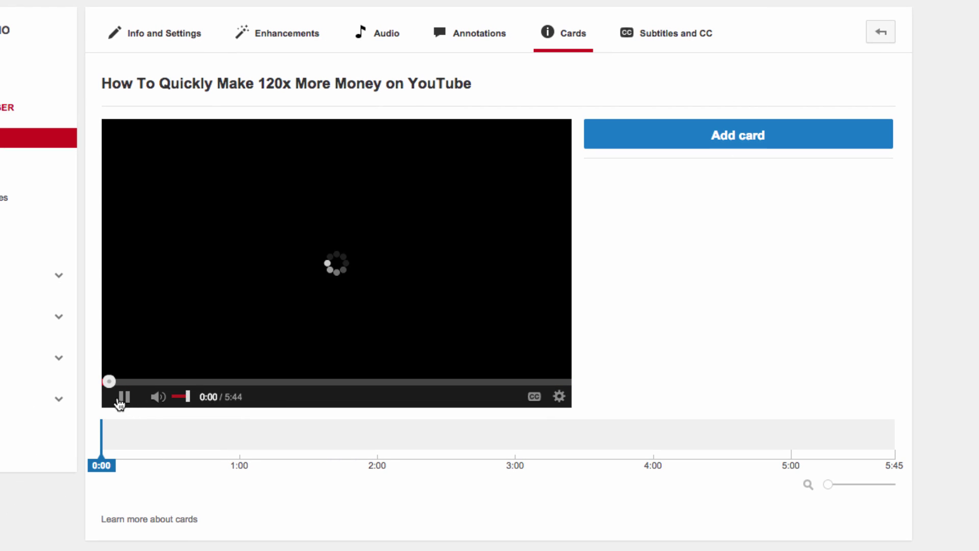
pyautogui.click(120, 402)
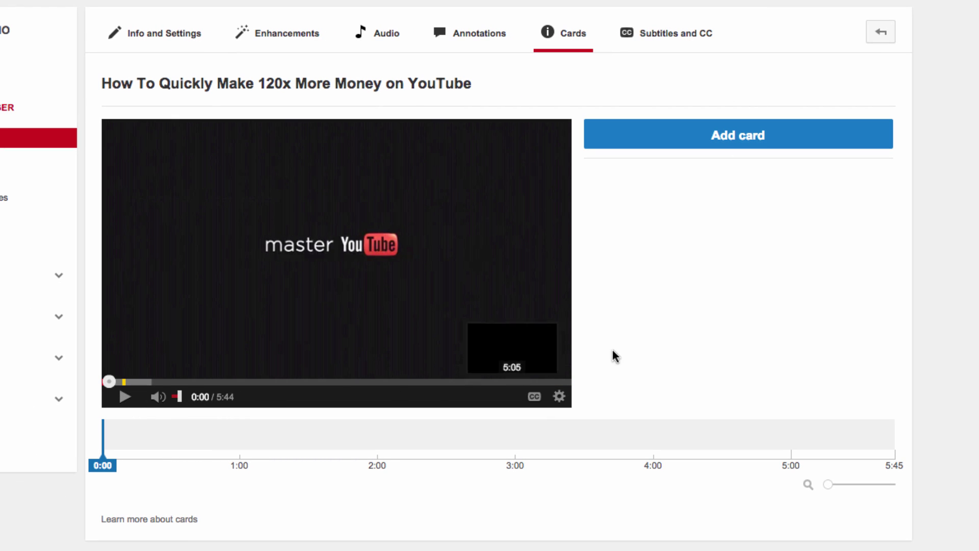
pyautogui.click(740, 134)
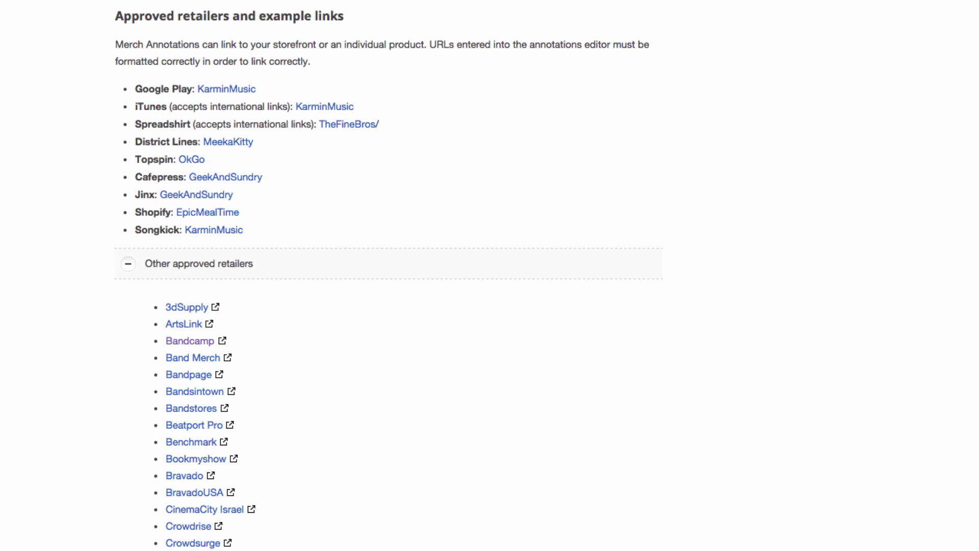
# Scroll through the Other approved retailers list on the YouTube Help page
pyautogui.scroll(-3, 387, 275)
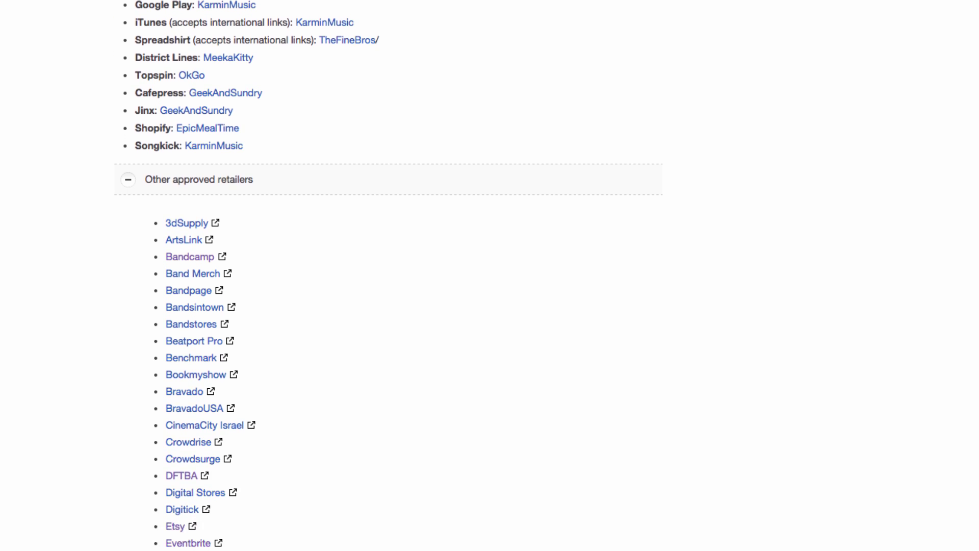
pyautogui.scroll(-5, 387, 275)
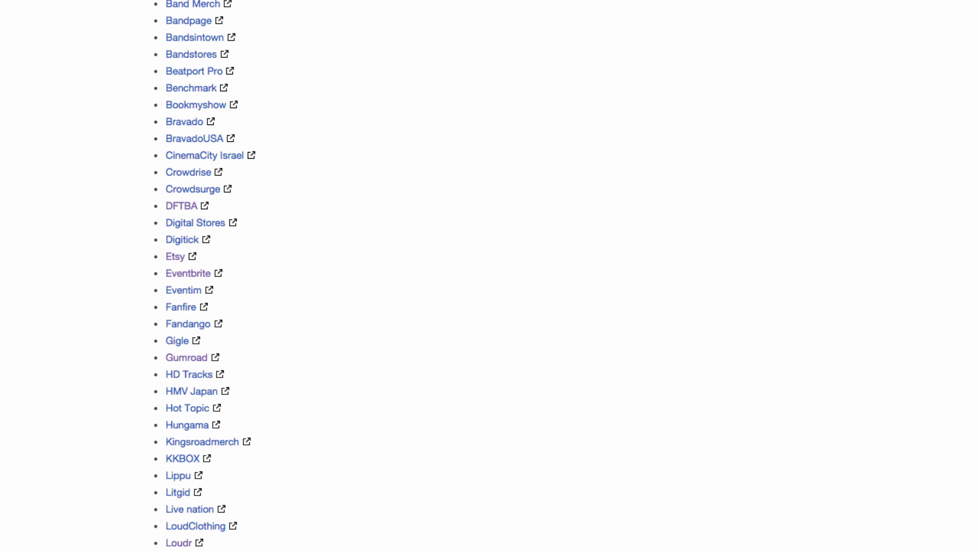
pyautogui.scroll(-8, 387, 276)
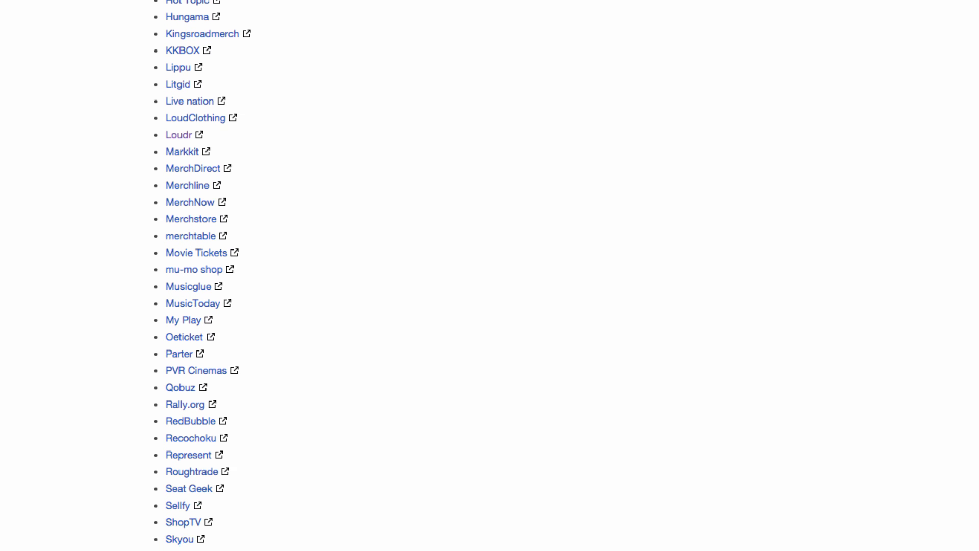
pyautogui.scroll(-5, 387, 275)
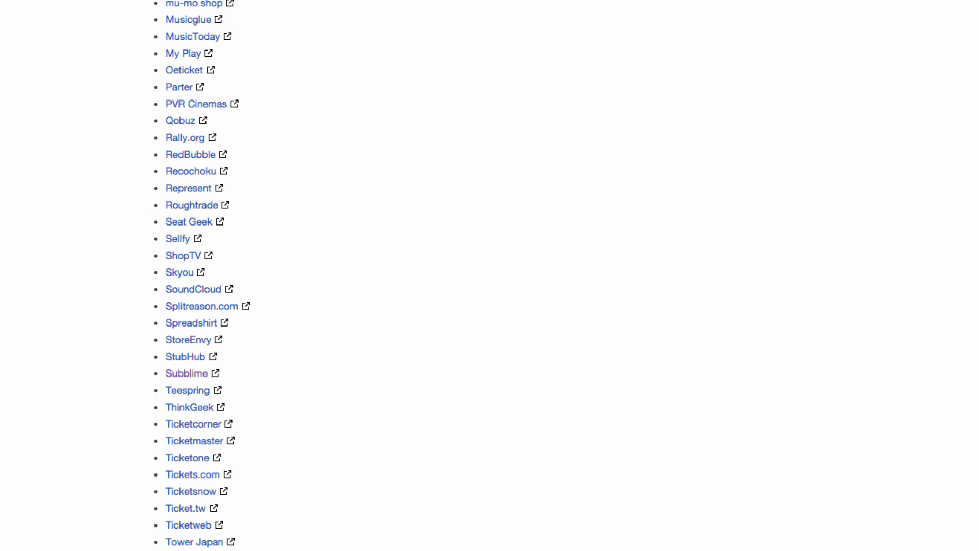
pyautogui.scroll(-2, 388, 276)
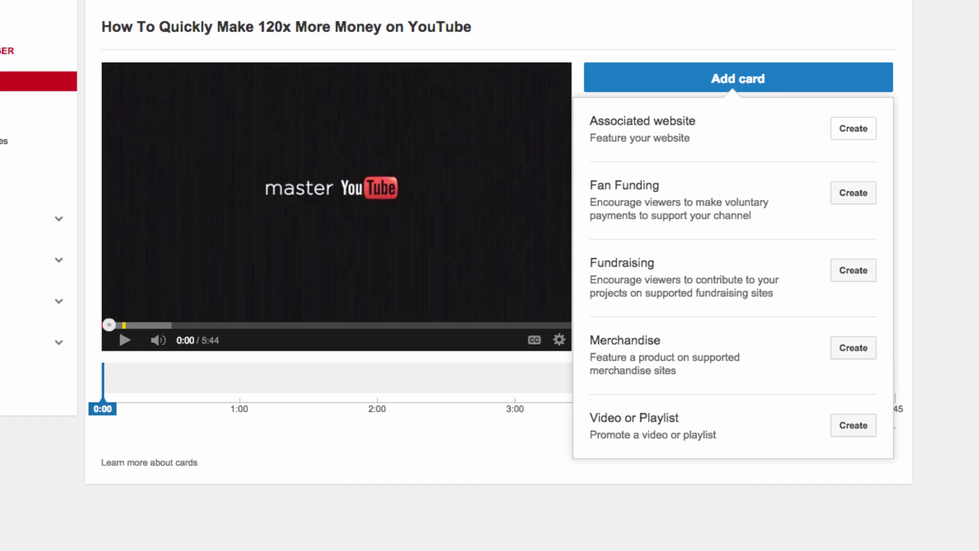
# Start an Associated website card from the Add card list
pyautogui.click(848, 133)
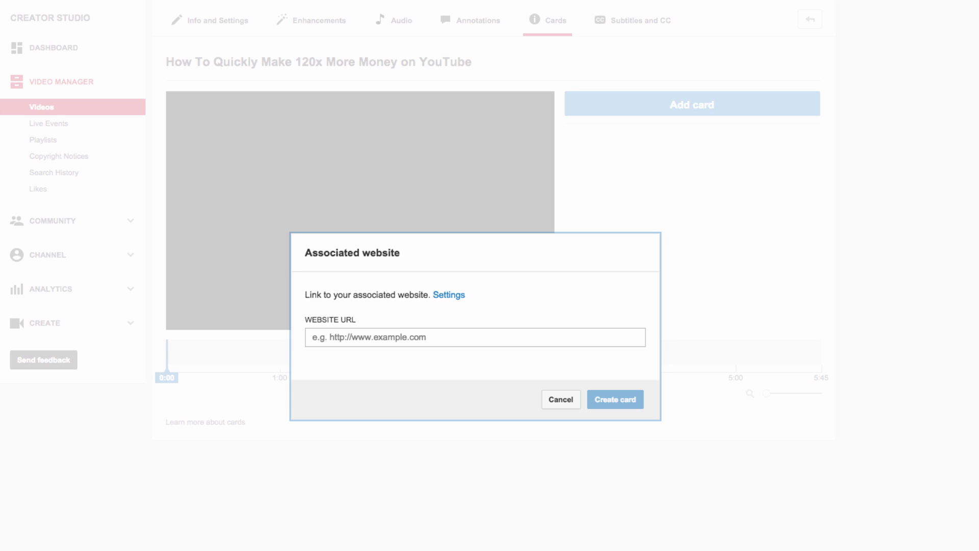
# Paste the ebook product page URL and enter the call to action 'Download my Free eBook!'
pyautogui.click(413, 338)
pyautogui.write('http://videocreators.com/product/secret-building-youtube-audience/')
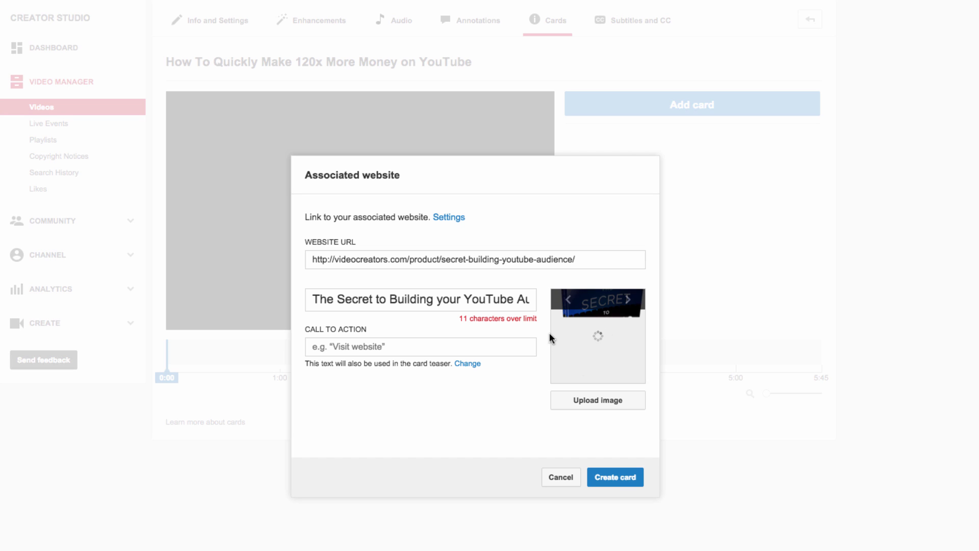
pyautogui.click(426, 344)
pyautogui.write('Download my Free eBook!')
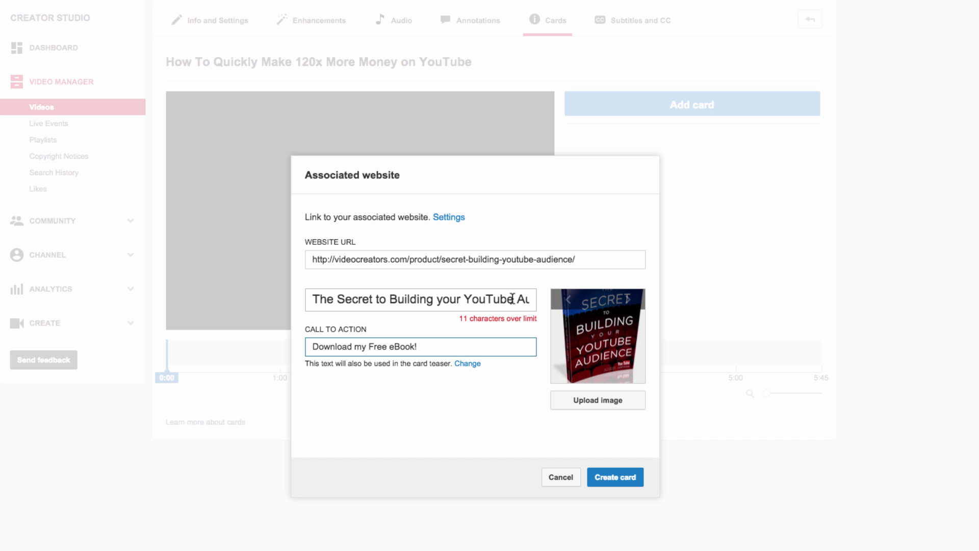
# Trim ' - Video Creators' from the title, leaving 'The Secret to Building your YouTube Audience', and create the card
pyautogui.moveTo(512, 301); pyautogui.dragTo(548, 300)
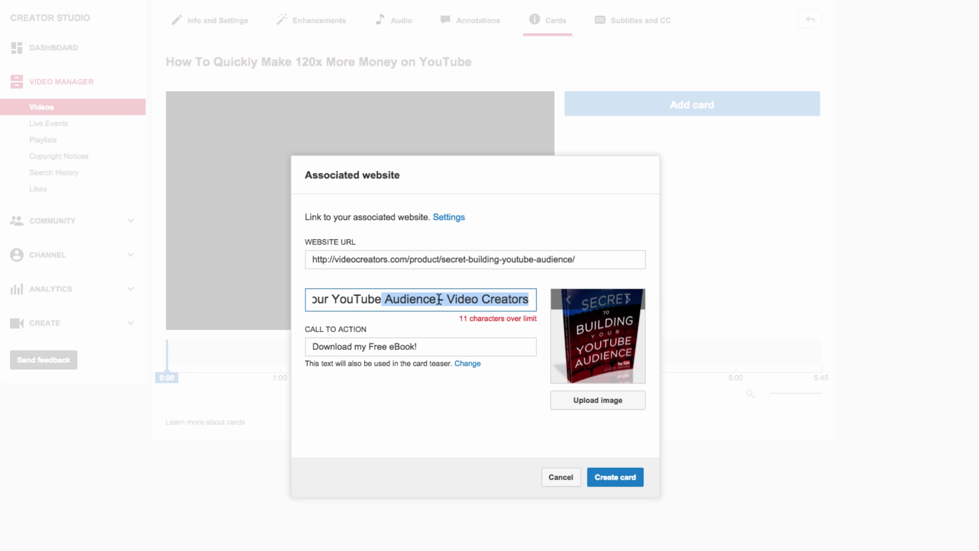
pyautogui.click(533, 306)
pyautogui.keyDown('shift'); pyautogui.click(436, 300); pyautogui.keyUp('shift')
pyautogui.press('BackSpace')
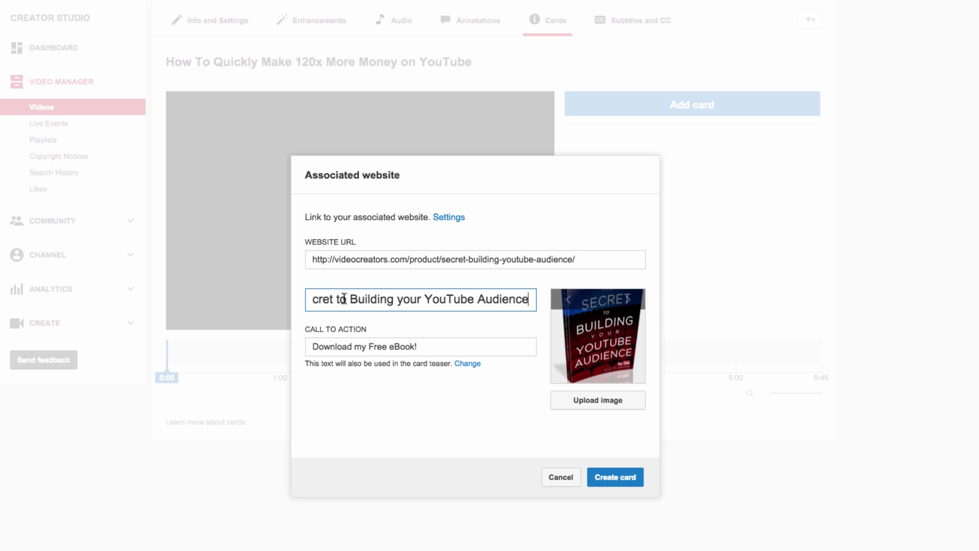
pyautogui.press('Home')
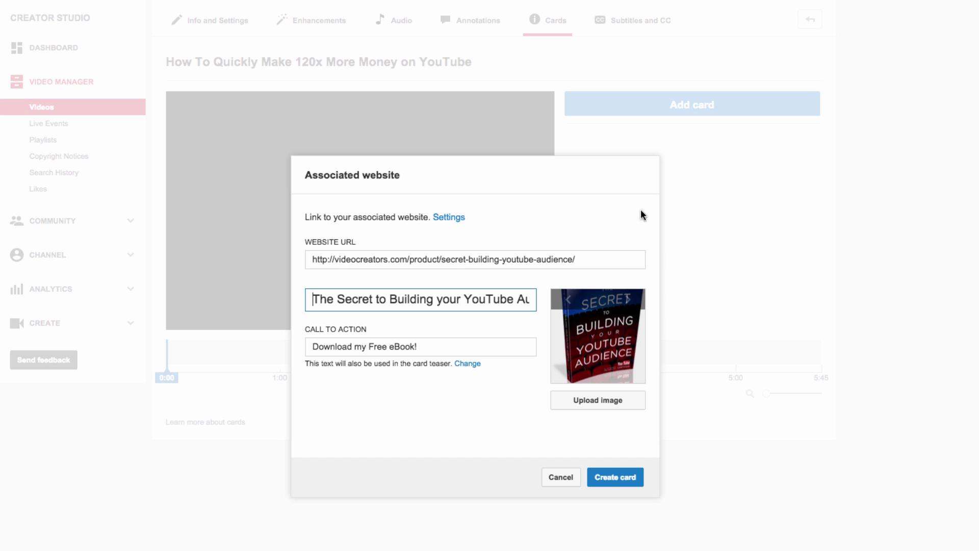
pyautogui.click(621, 479)
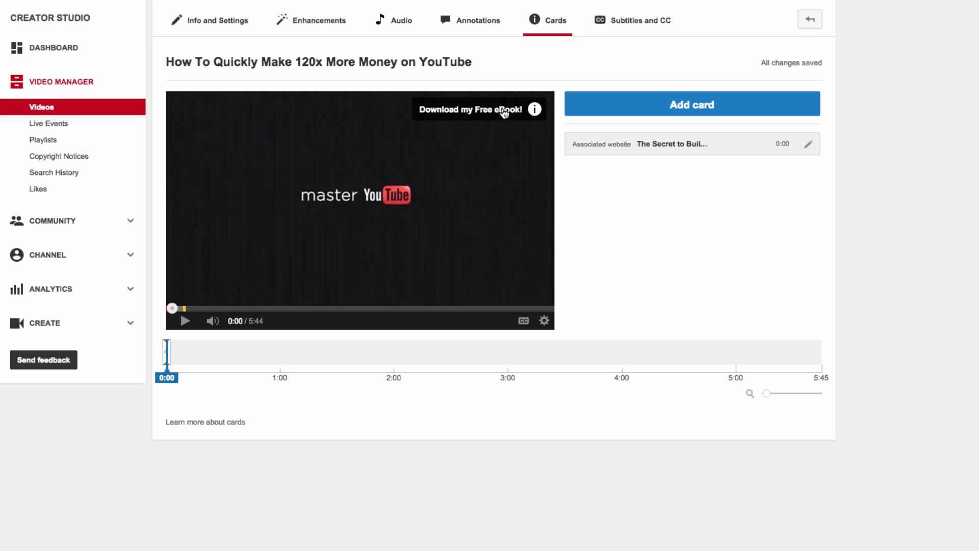
# Add a Fan Funding card titled 'Support this channel' to the video
pyautogui.click(712, 108)
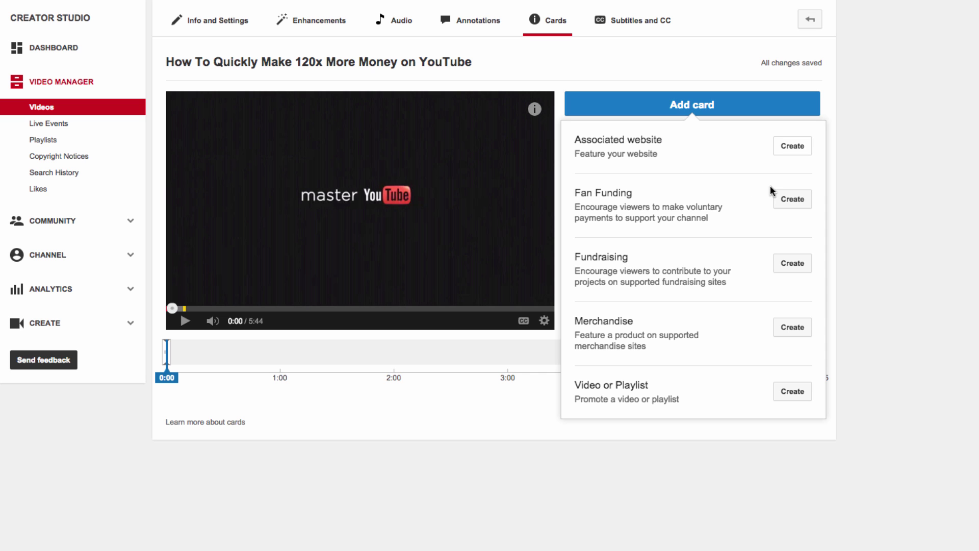
pyautogui.click(791, 200)
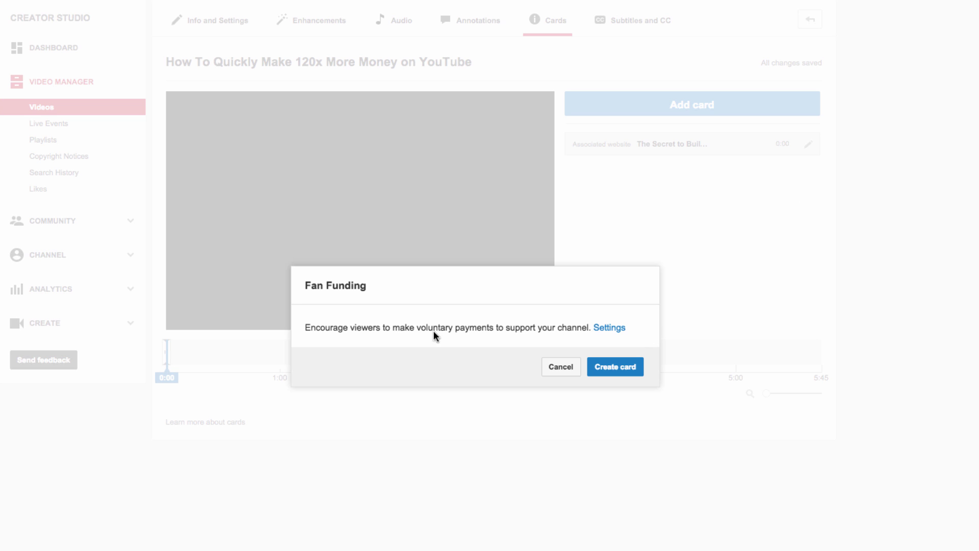
pyautogui.click(618, 369)
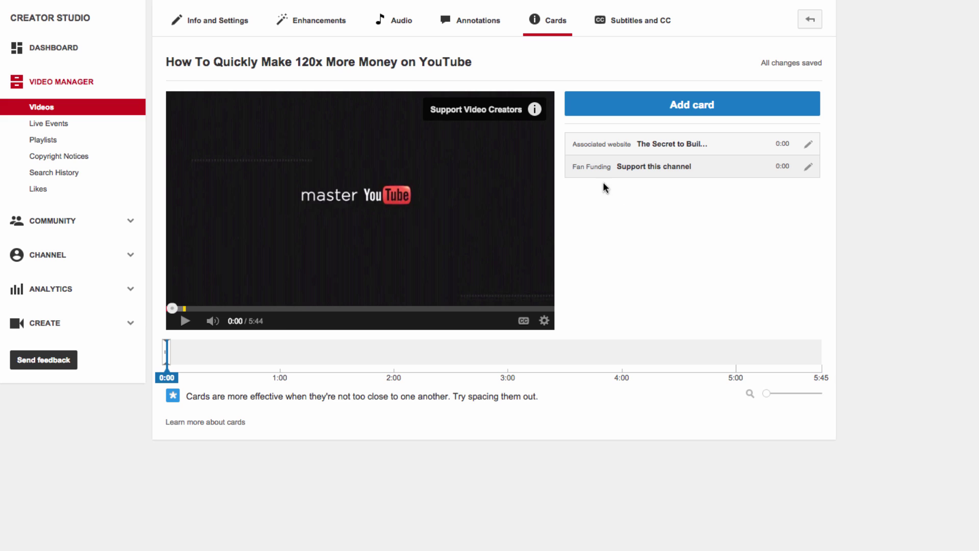
pyautogui.click(754, 104)
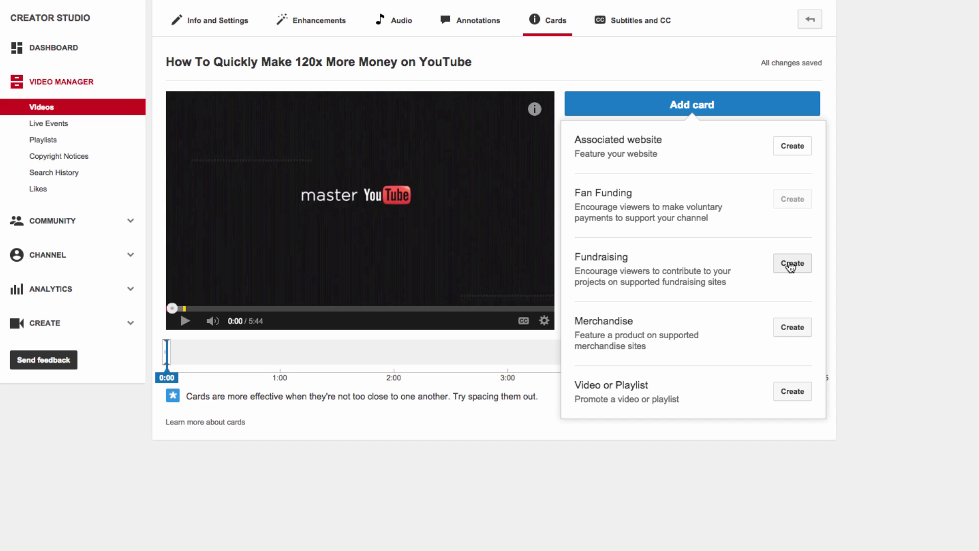
# Start a Fundraising card linked to the patreon.com/videocreators project URL
pyautogui.click(792, 263)
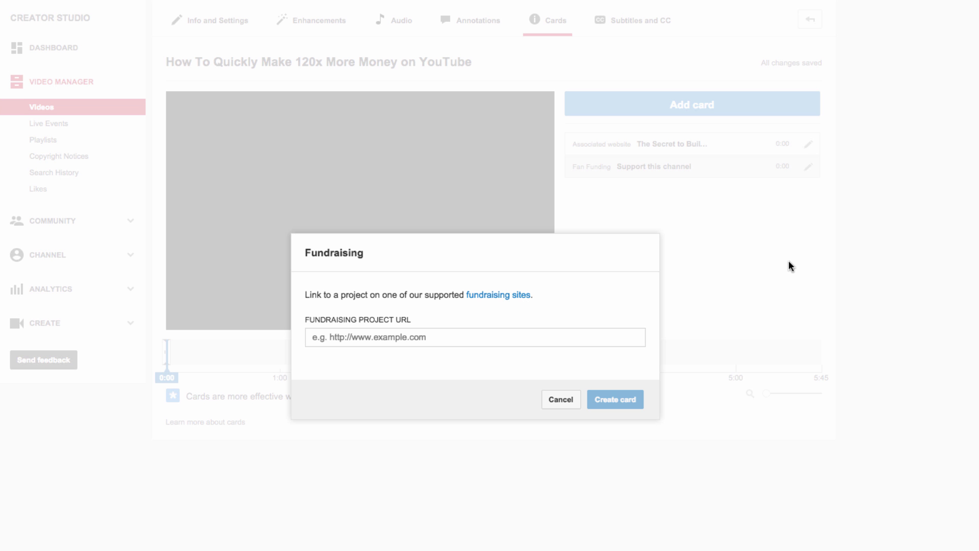
pyautogui.click(451, 339)
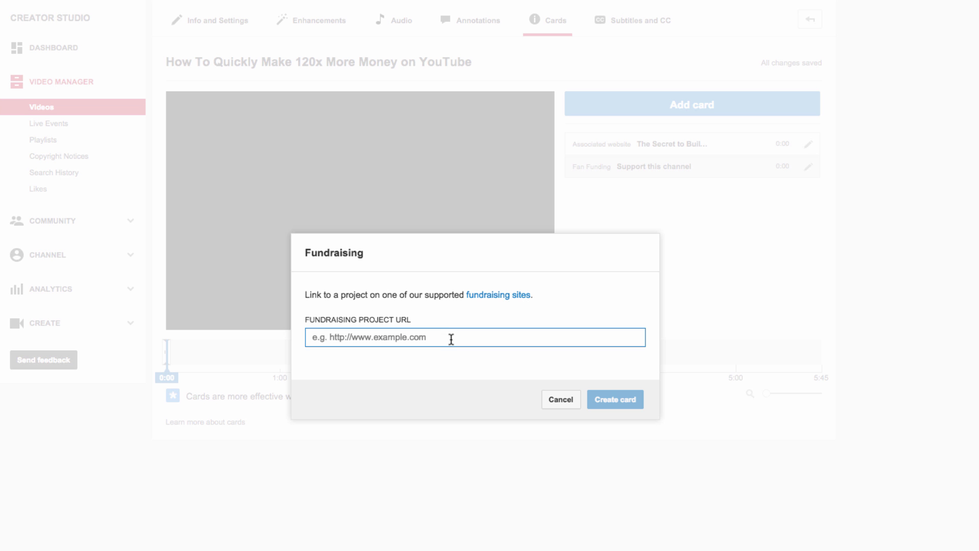
pyautogui.write('http://www.patreon.com/vid')
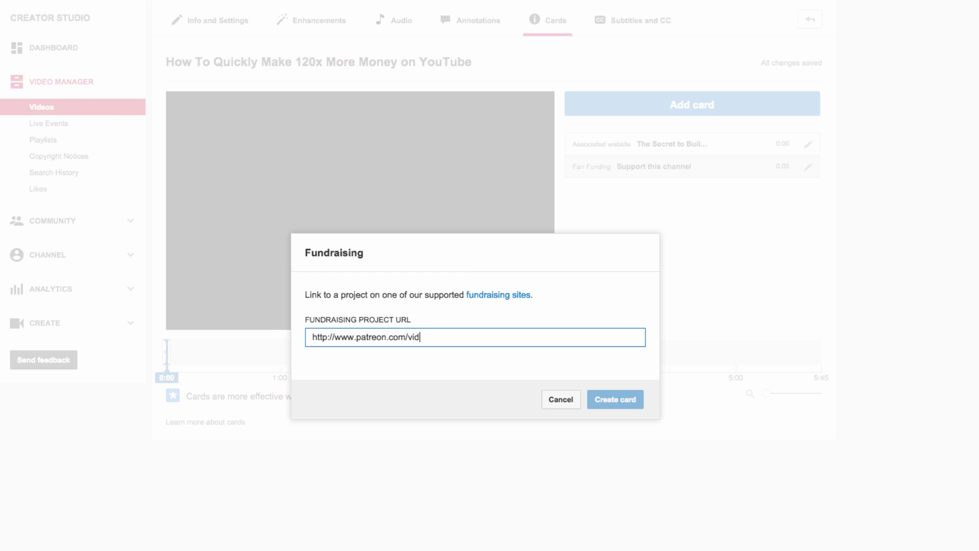
pyautogui.click(537, 360)
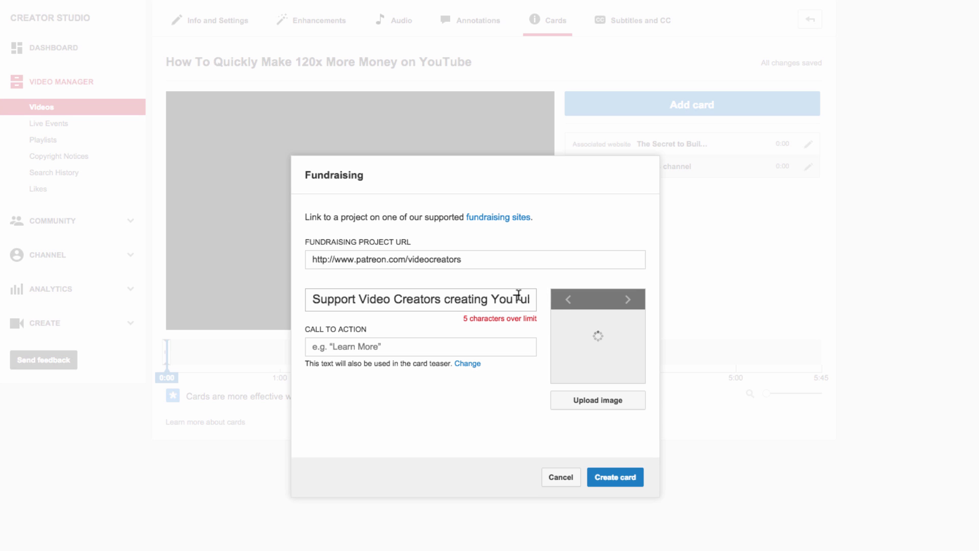
# Remove 'videos' from the card title and trim the call to action under the character limit
pyautogui.click(518, 299)
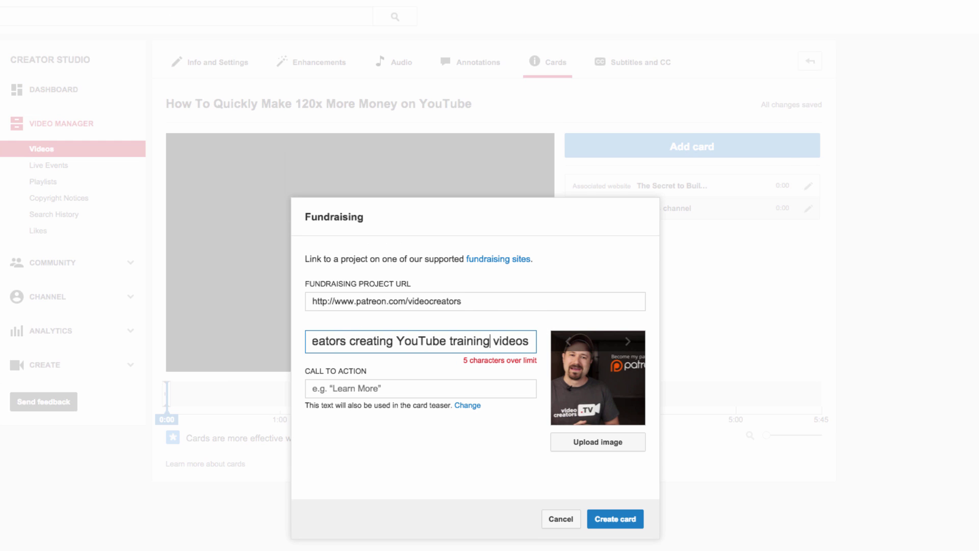
pyautogui.press('Delete')
pyautogui.press('Delete')
pyautogui.press('Delete')
pyautogui.press('Delete')
pyautogui.press('Delete')
pyautogui.press('Delete')
pyautogui.press('Delete')
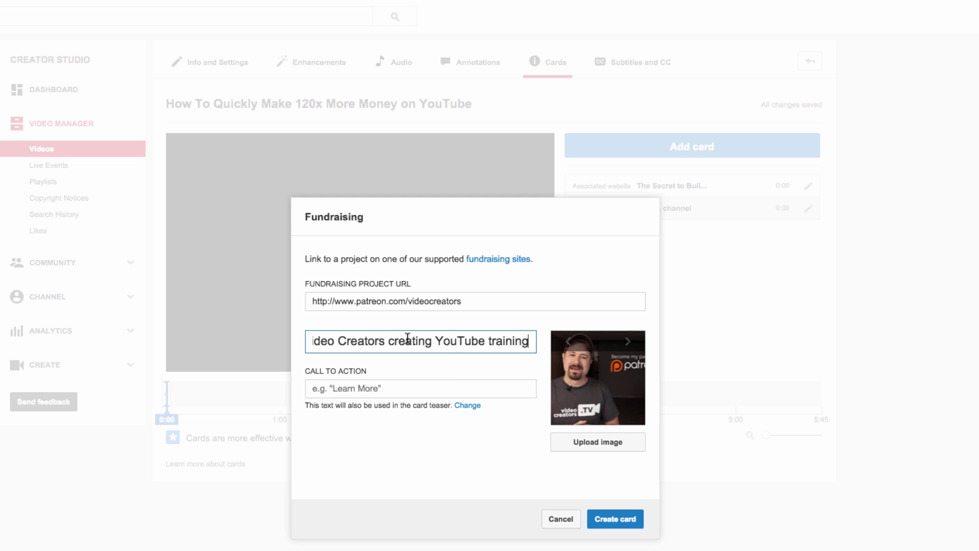
pyautogui.click(413, 387)
pyautogui.write('Support Video Creat')
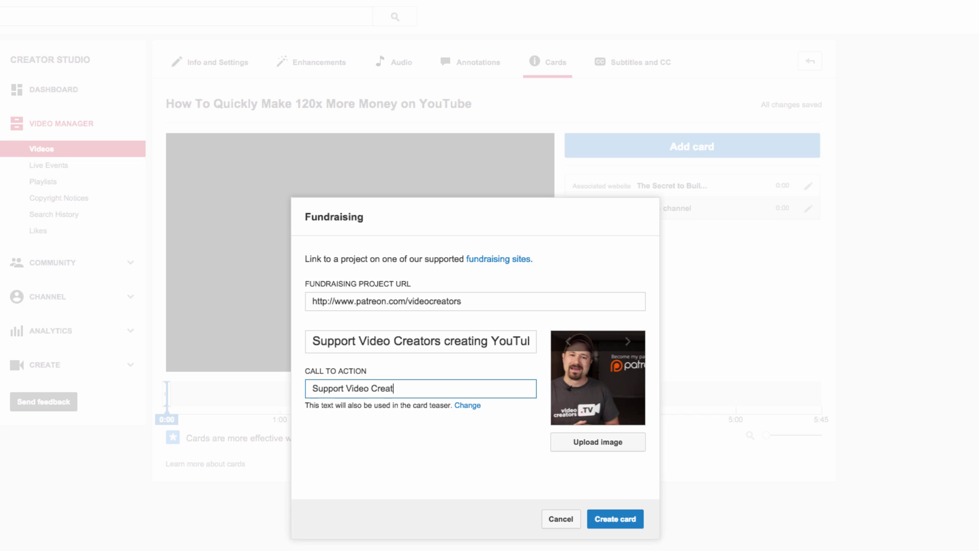
pyautogui.write('reon')
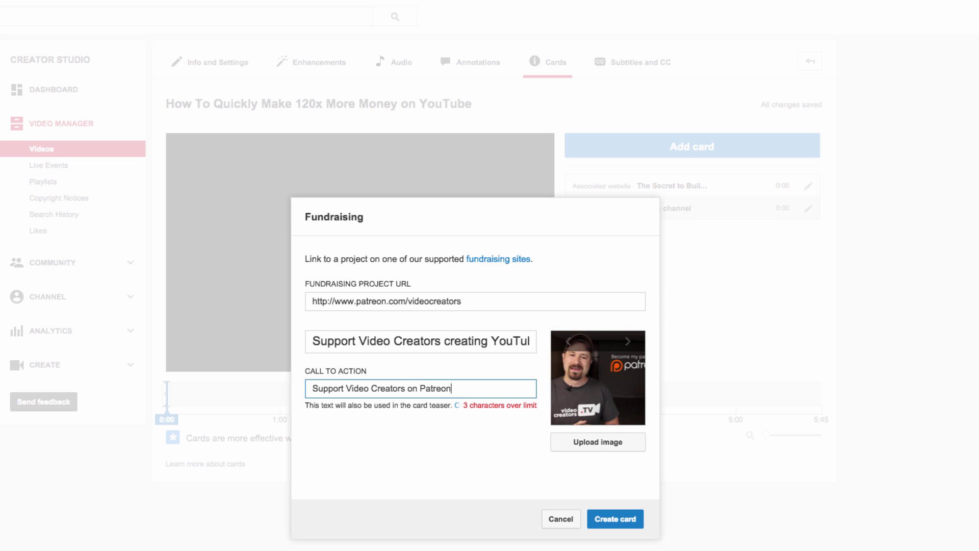
pyautogui.press('BackSpace')
pyautogui.press('BackSpace')
pyautogui.press('BackSpace')
pyautogui.press('BackSpace')
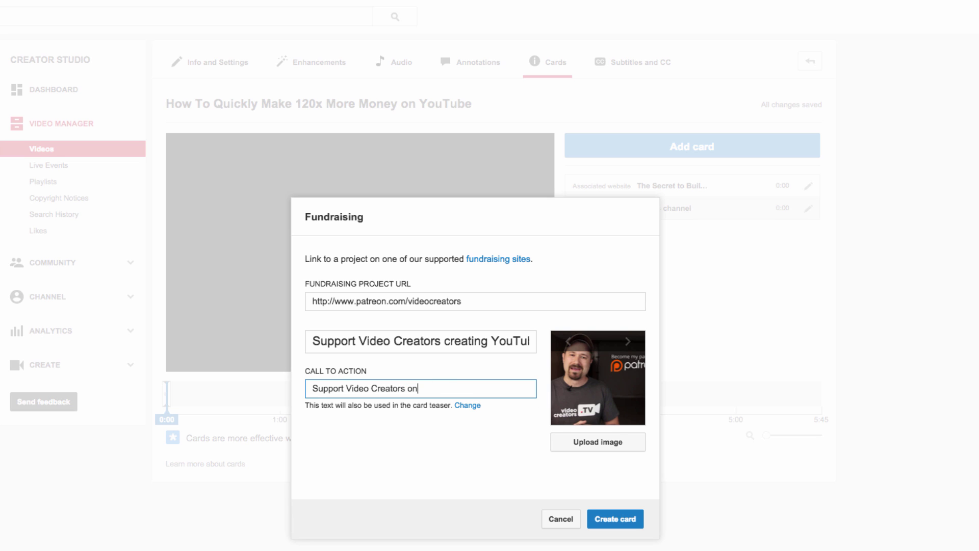
pyautogui.click(488, 476)
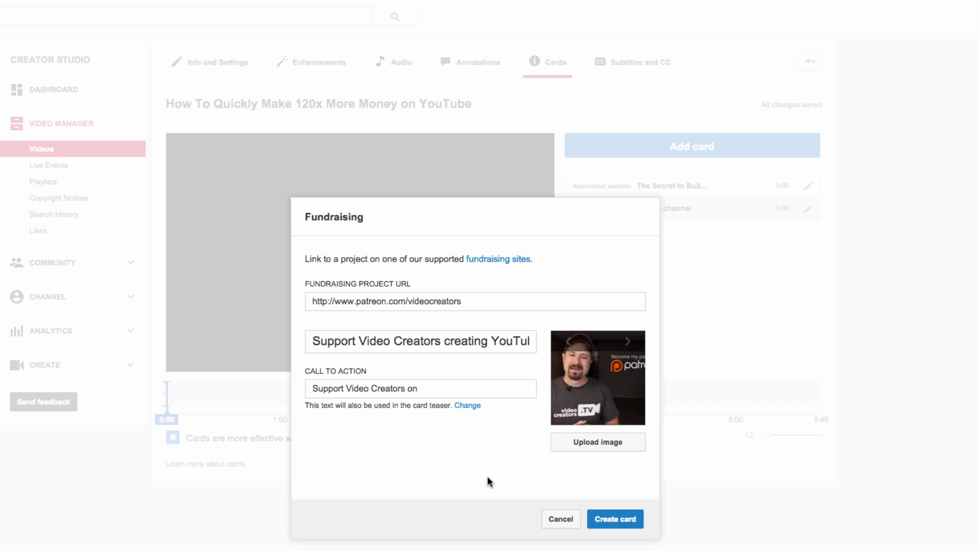
# Choose the presenter image as the card thumbnail and create the Fundraising card
pyautogui.click(629, 342)
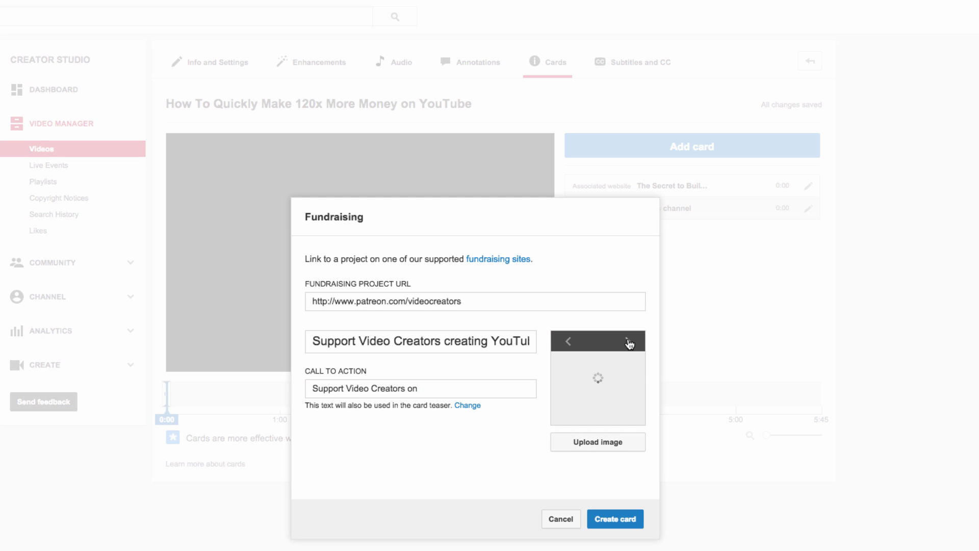
pyautogui.click(628, 342)
pyautogui.click(628, 342)
pyautogui.click(629, 341)
pyautogui.click(628, 341)
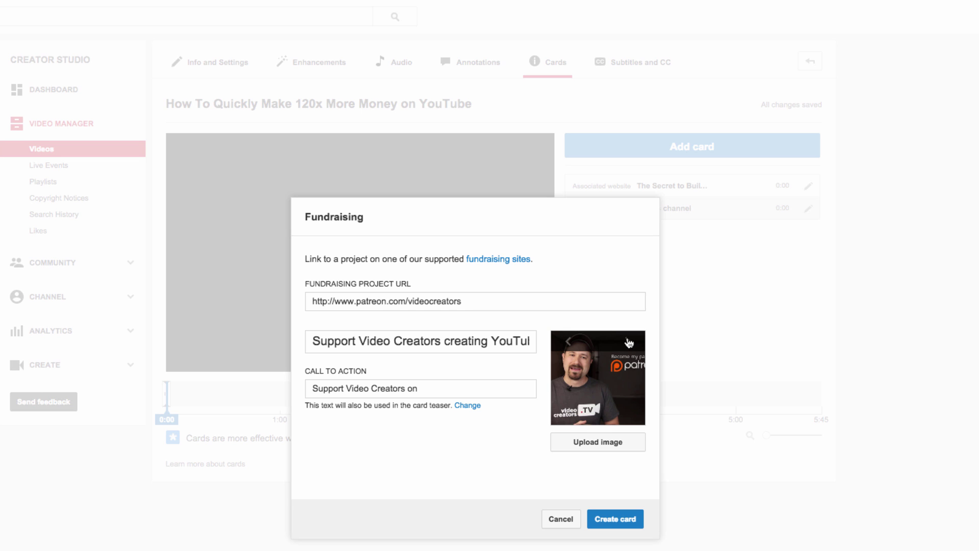
pyautogui.click(628, 342)
pyautogui.click(628, 342)
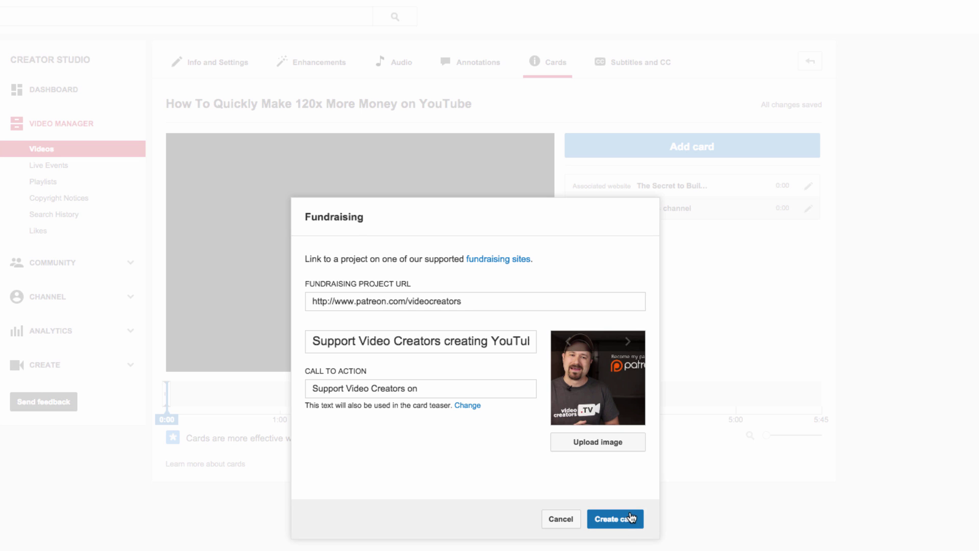
pyautogui.click(626, 519)
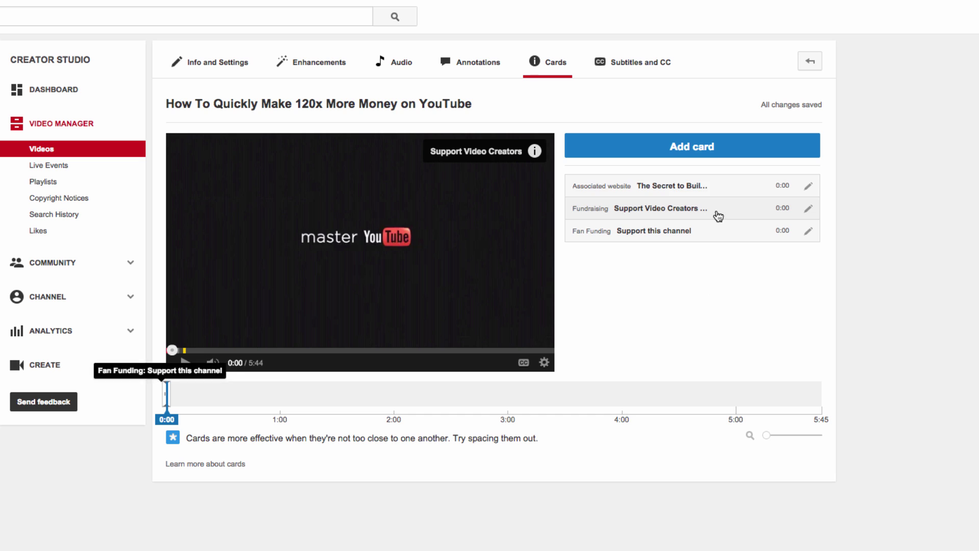
# Add a Video or Playlist card suggesting the 120-video YouTube Tips and Tricks playlist
pyautogui.click(712, 153)
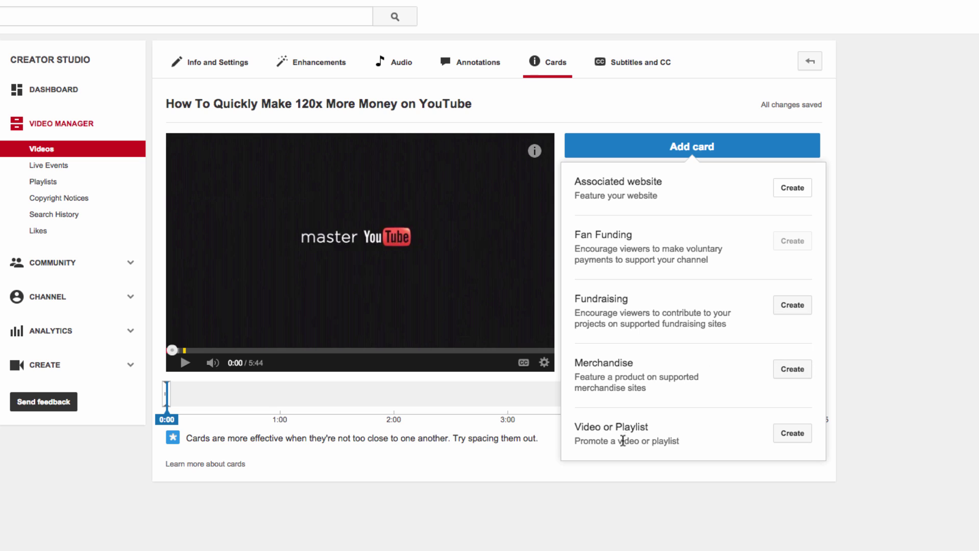
pyautogui.click(792, 433)
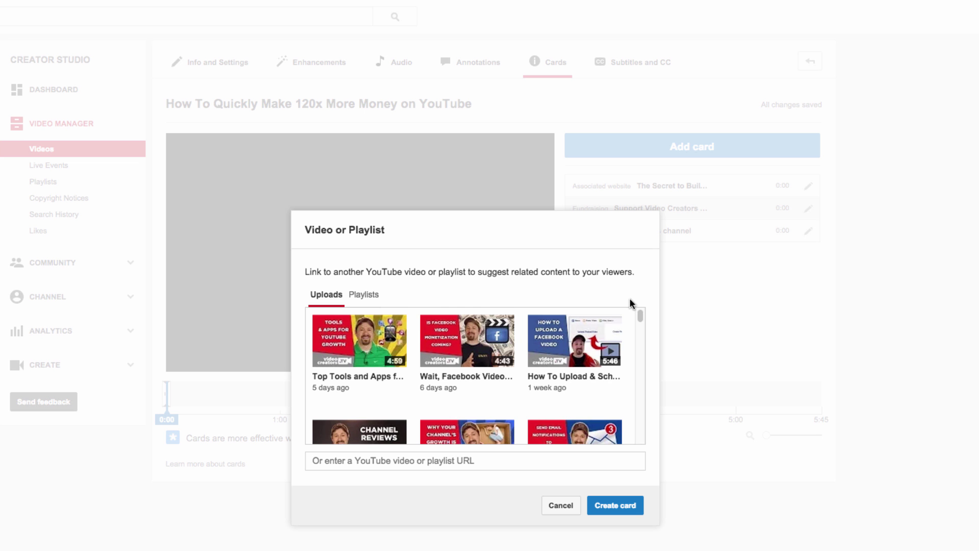
pyautogui.click(364, 295)
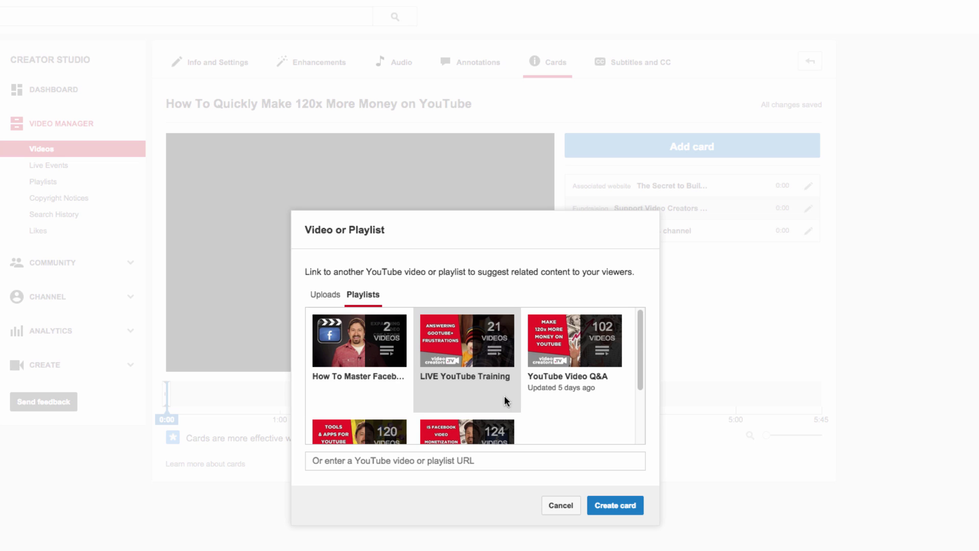
pyautogui.scroll(-1, 504, 397)
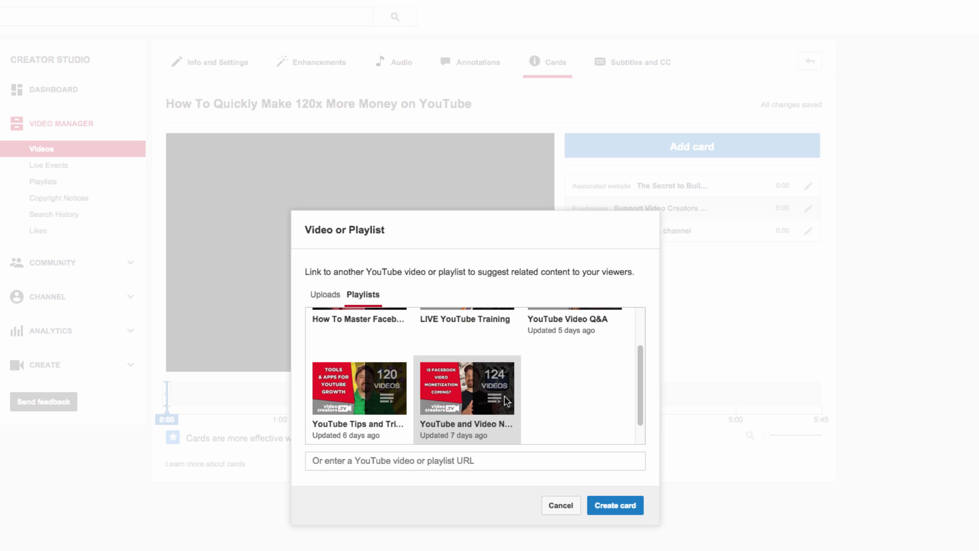
pyautogui.click(374, 421)
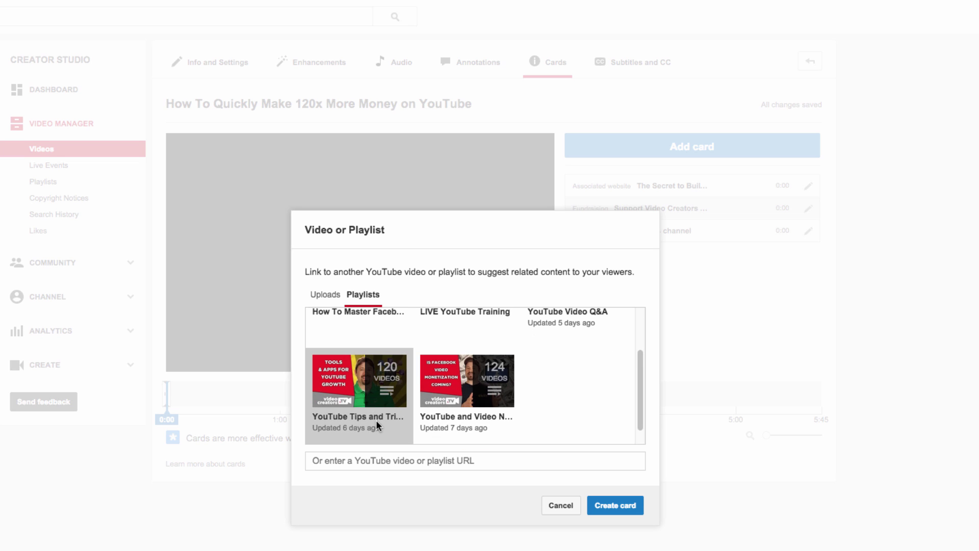
pyautogui.click(626, 510)
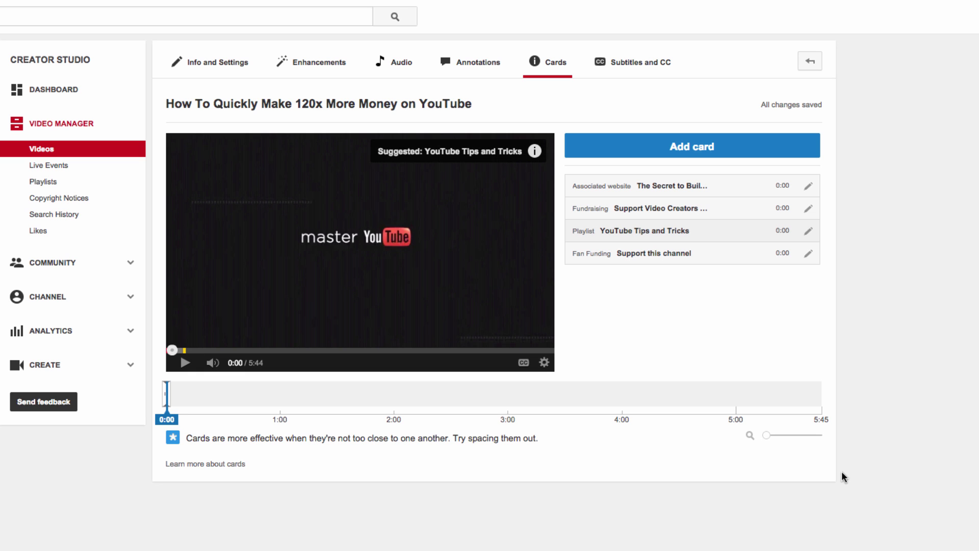
# Check the four cards at 0:59, 2:02, 2:59 and 4:23 in the player's cards panel
pyautogui.click(731, 152)
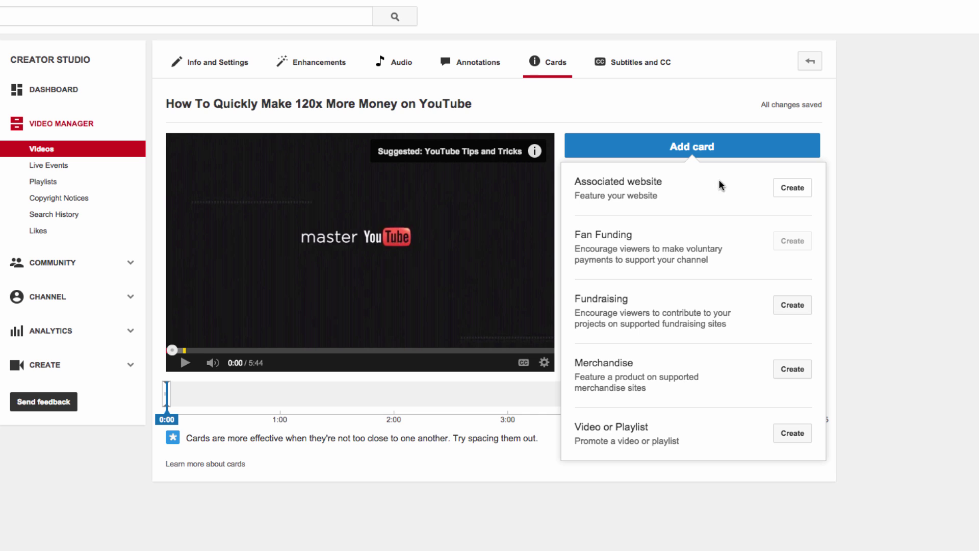
pyautogui.click(913, 255)
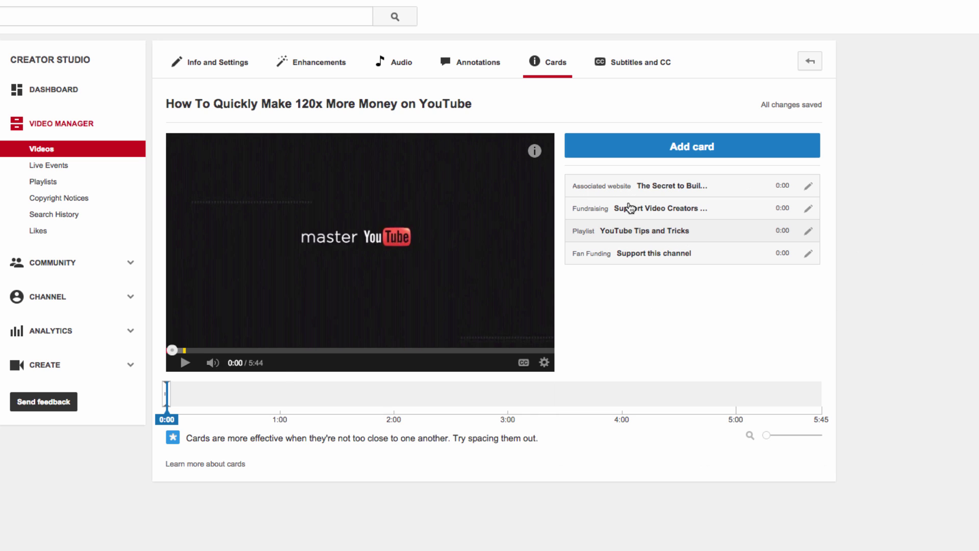
pyautogui.click(533, 151)
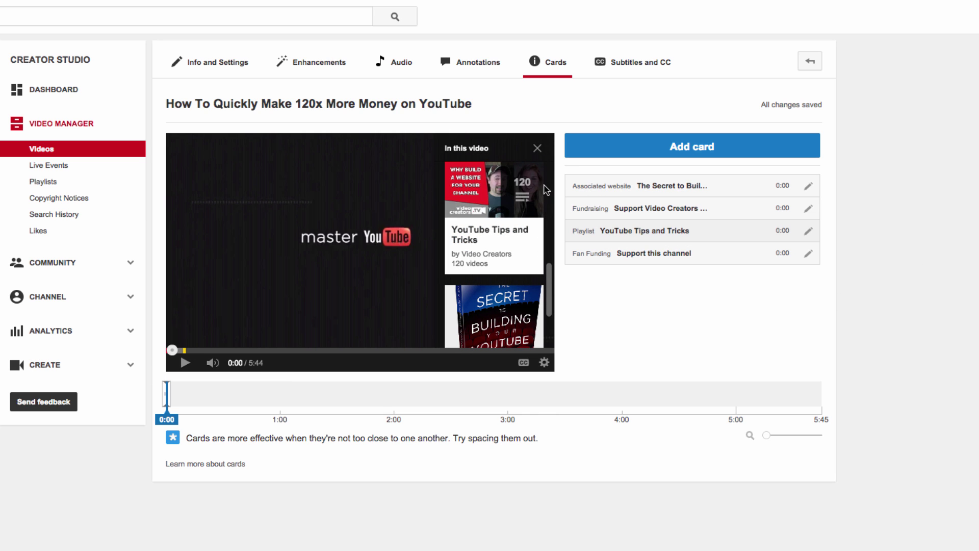
pyautogui.scroll(-1, 549, 309)
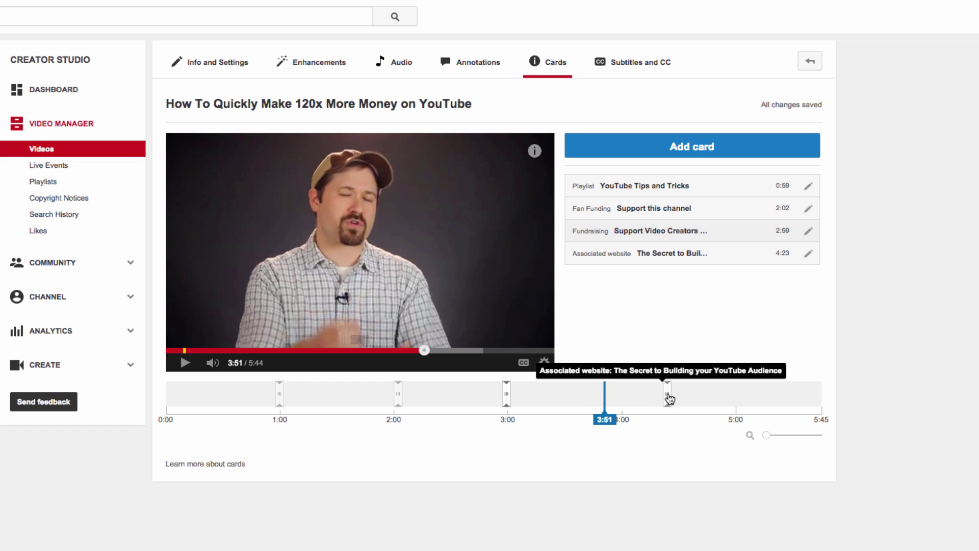
pyautogui.click(534, 152)
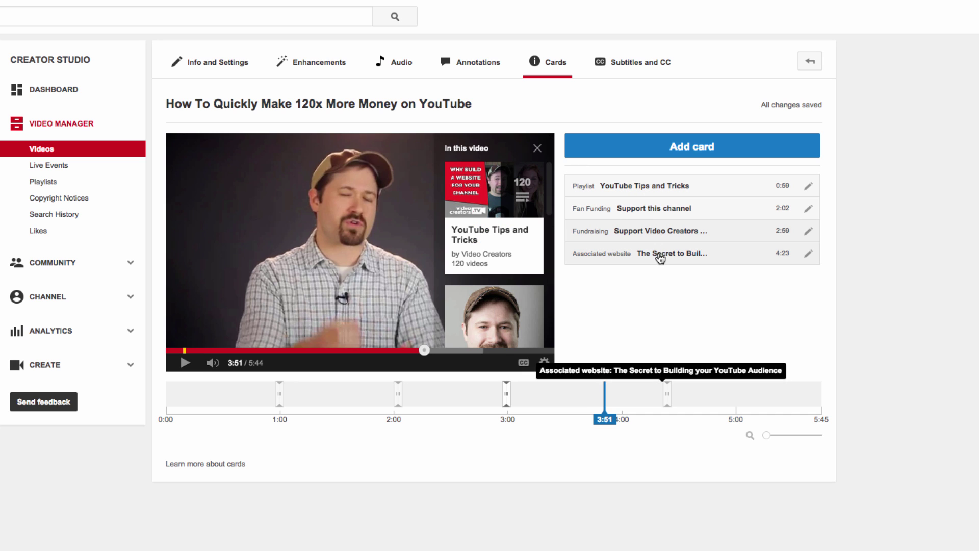
pyautogui.scroll(-2, 550, 235)
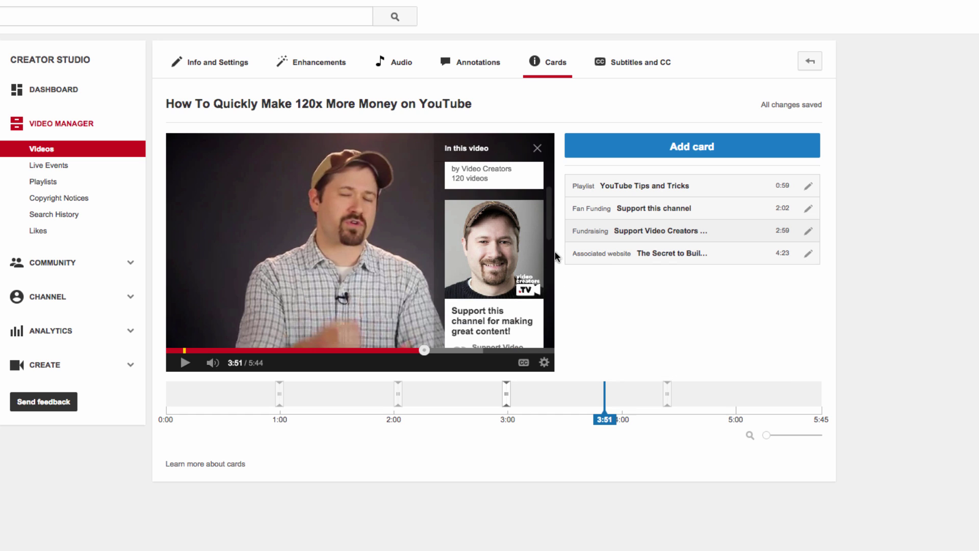
pyautogui.scroll(-6, 556, 262)
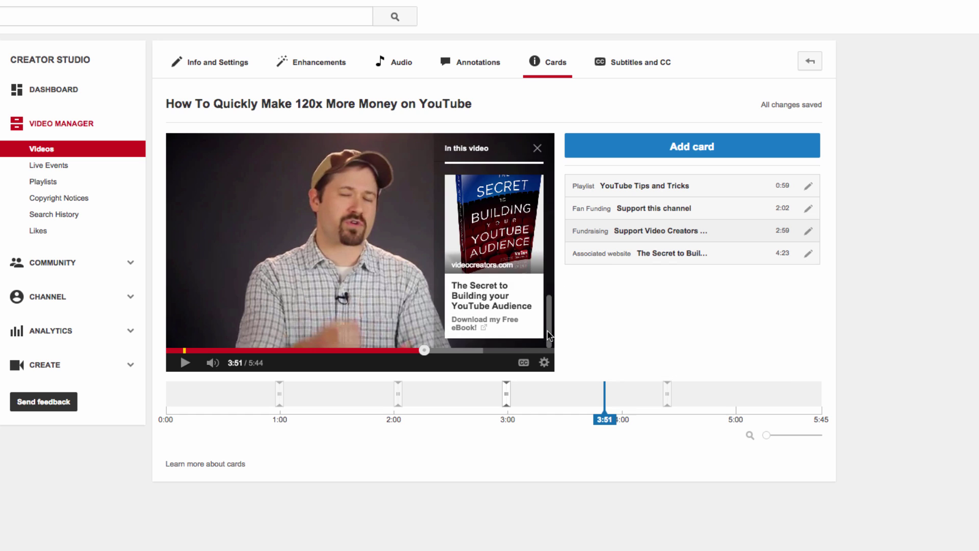
pyautogui.scroll(4, 555, 258)
pyautogui.scroll(4, 556, 257)
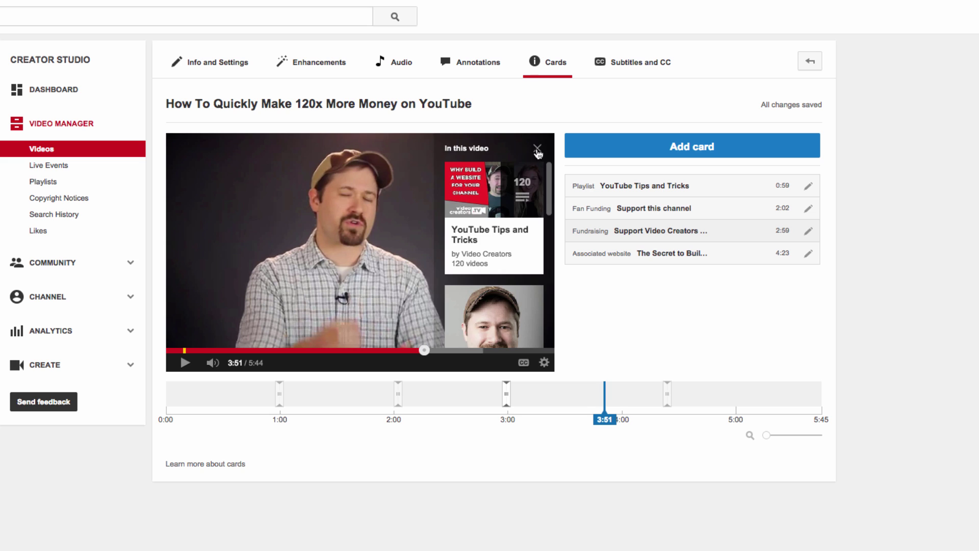
pyautogui.click(537, 149)
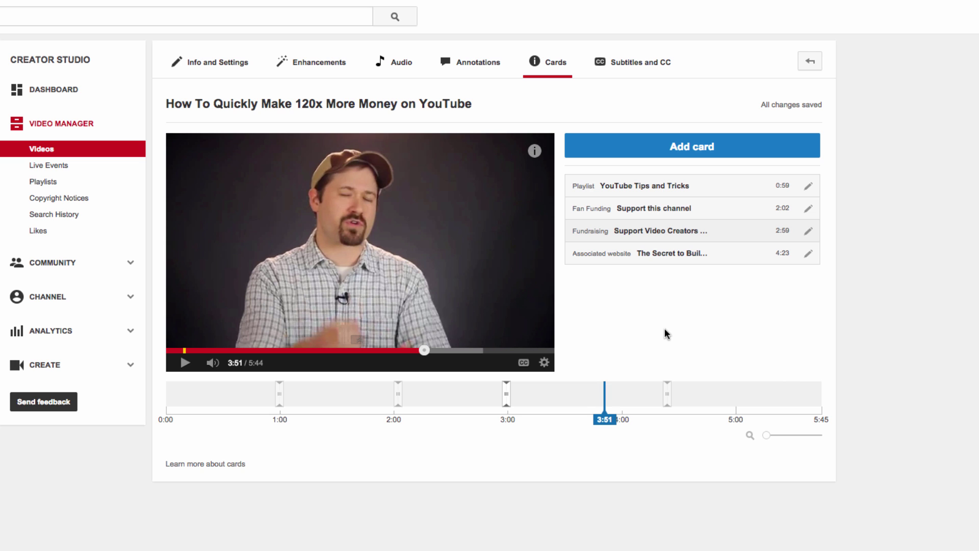
# Play from 3:51, jump to about 4:16, and view the eBook card in the cards panel
pyautogui.click(179, 362)
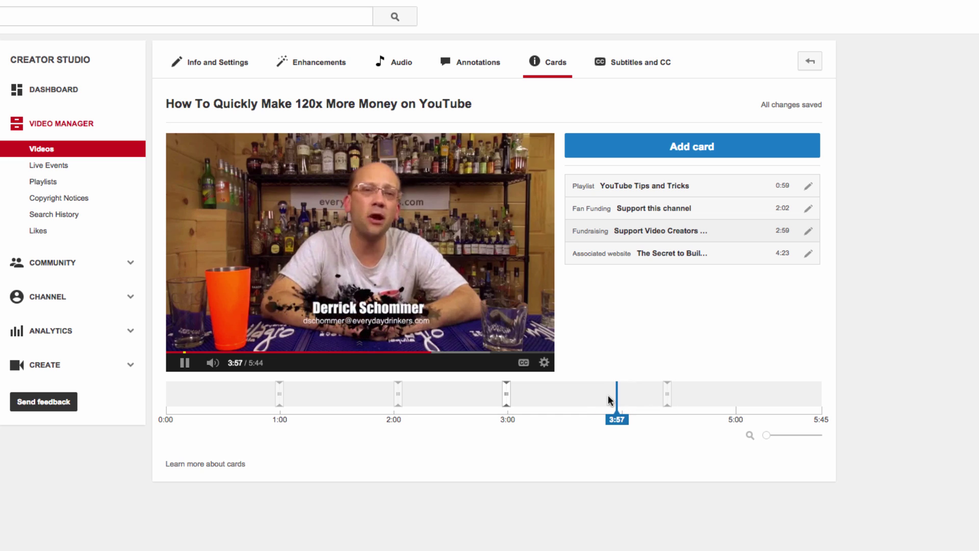
pyautogui.click(657, 397)
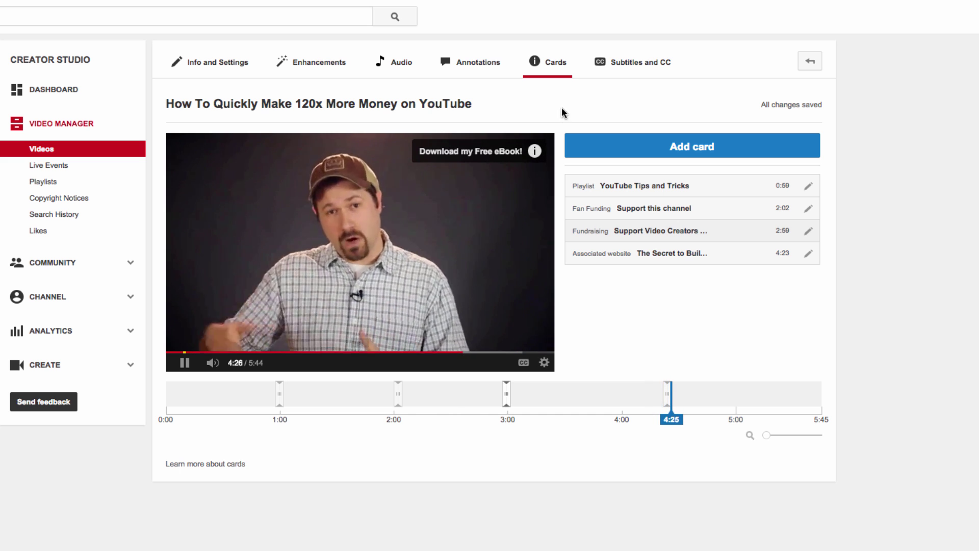
pyautogui.click(541, 152)
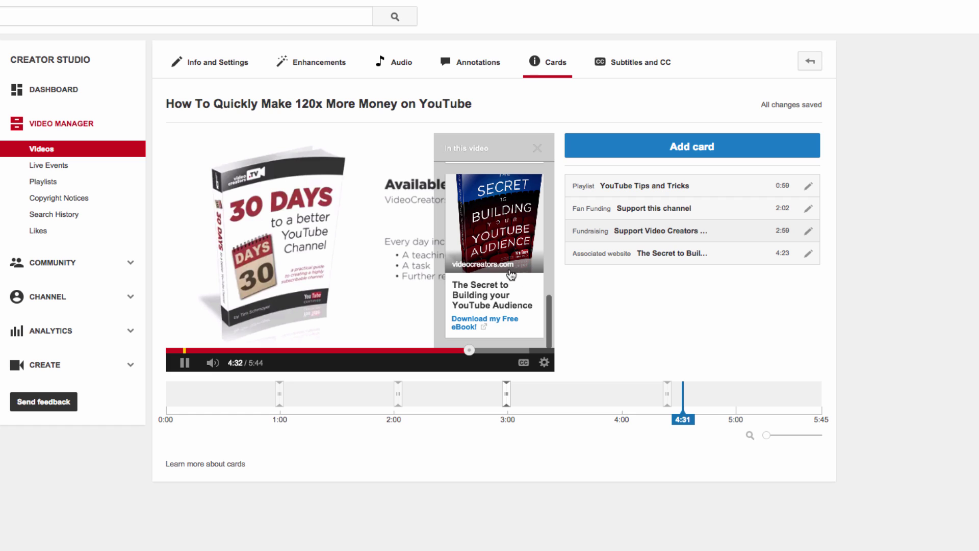
# Close the cards panel, pause at 4:37, and move the playhead back to 4:19
pyautogui.click(542, 150)
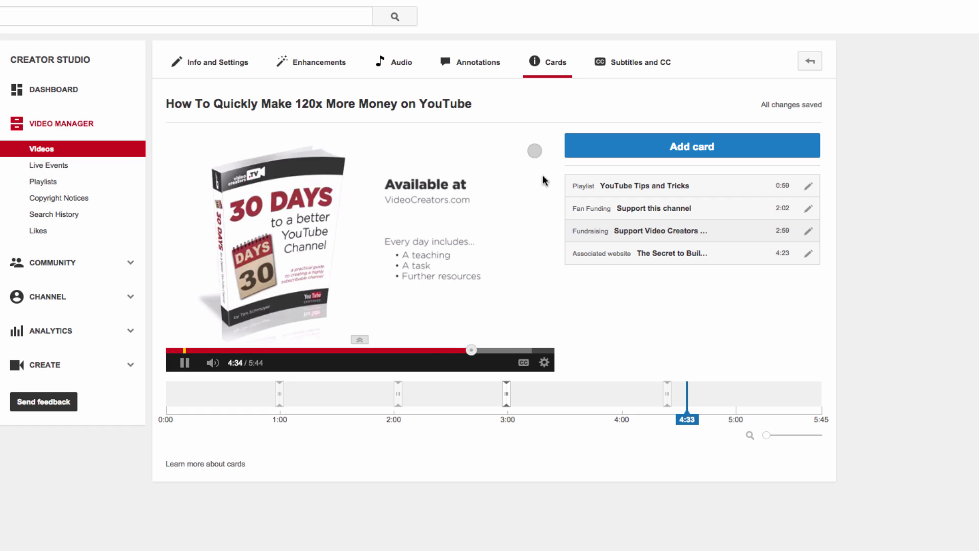
pyautogui.doubleClick(691, 399)
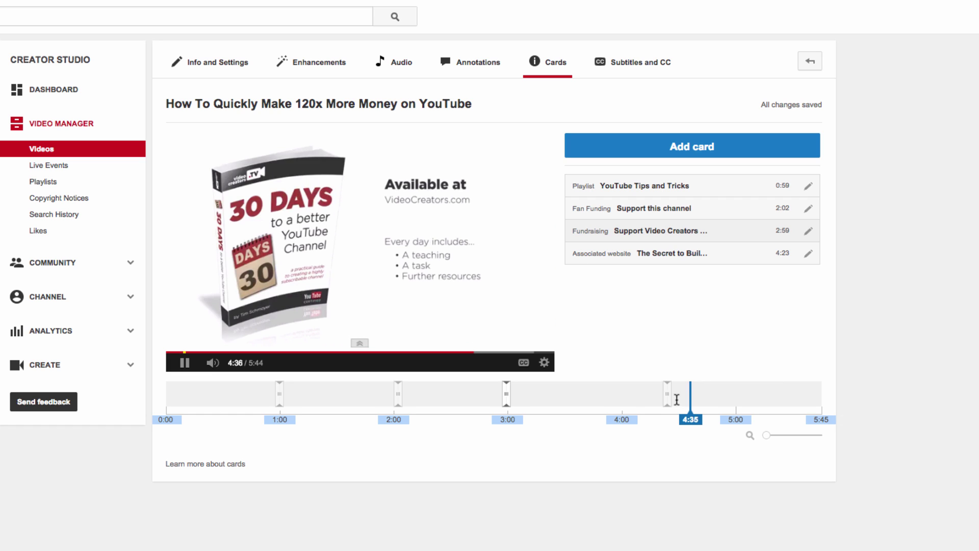
pyautogui.press('space')
pyautogui.click(692, 386)
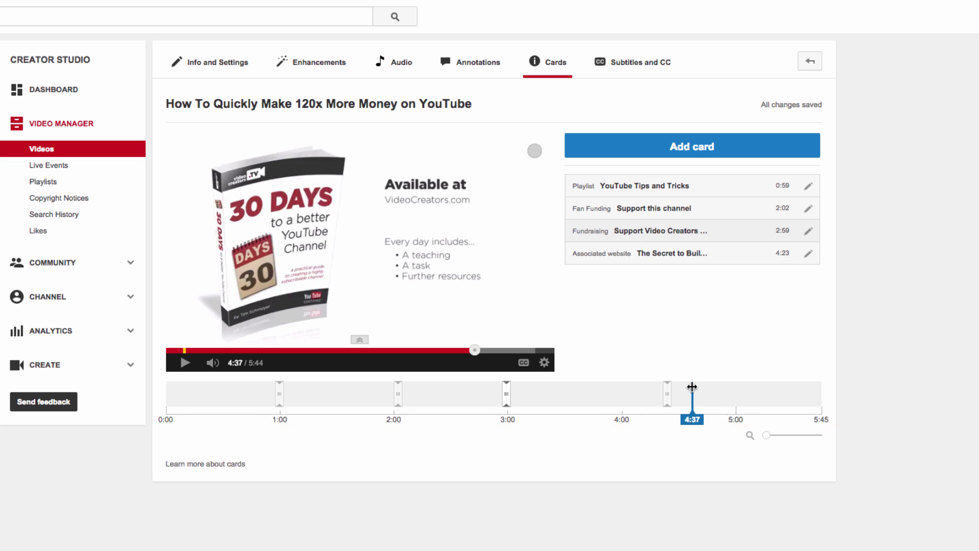
pyautogui.moveTo(691, 394); pyautogui.dragTo(658, 395)
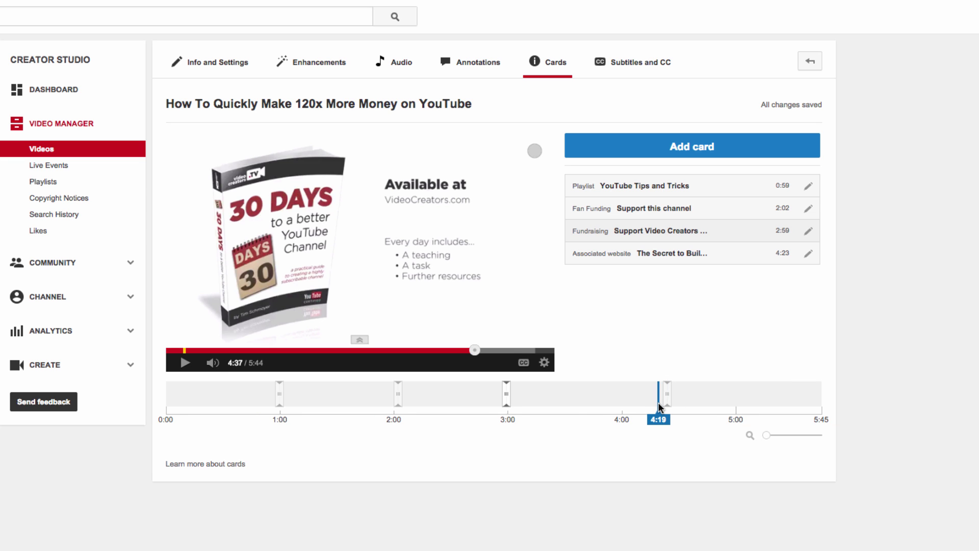
# Resume playback from 4:19 and show, then dismiss, the eBook card in the cards panel
pyautogui.click(188, 362)
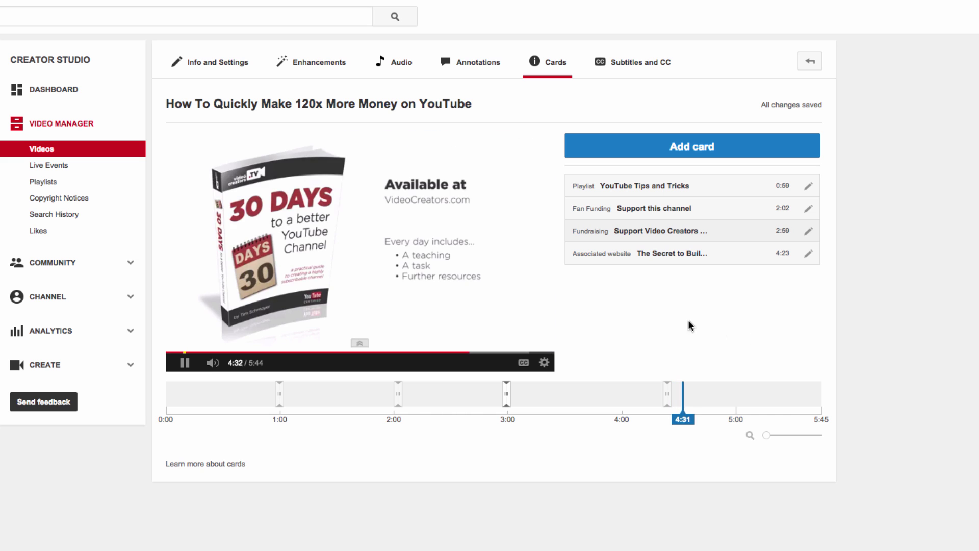
pyautogui.moveTo(461, 253)
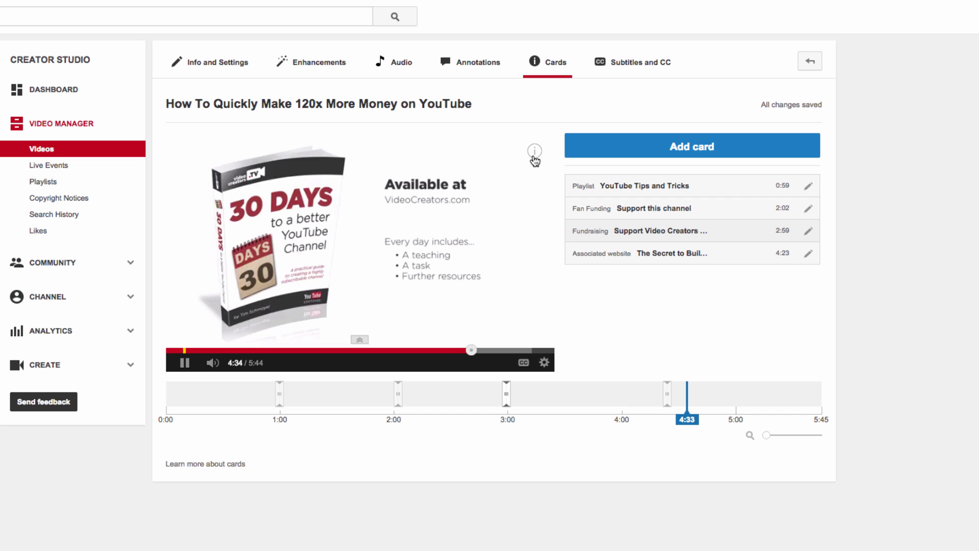
pyautogui.click(534, 152)
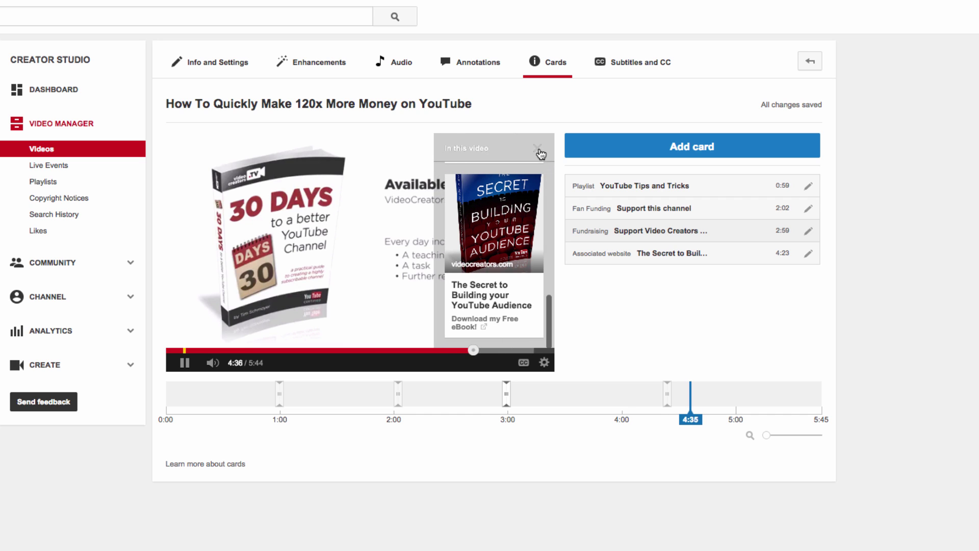
pyautogui.click(538, 151)
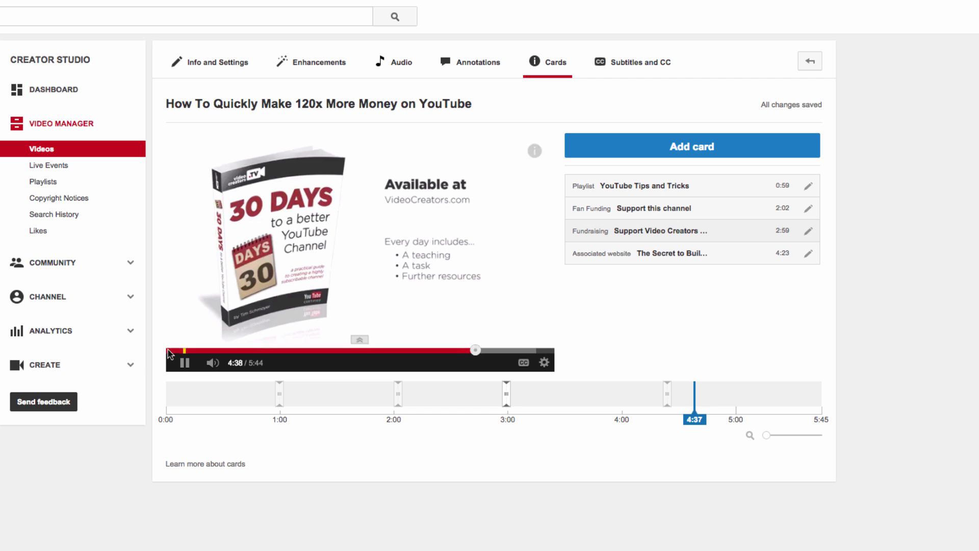